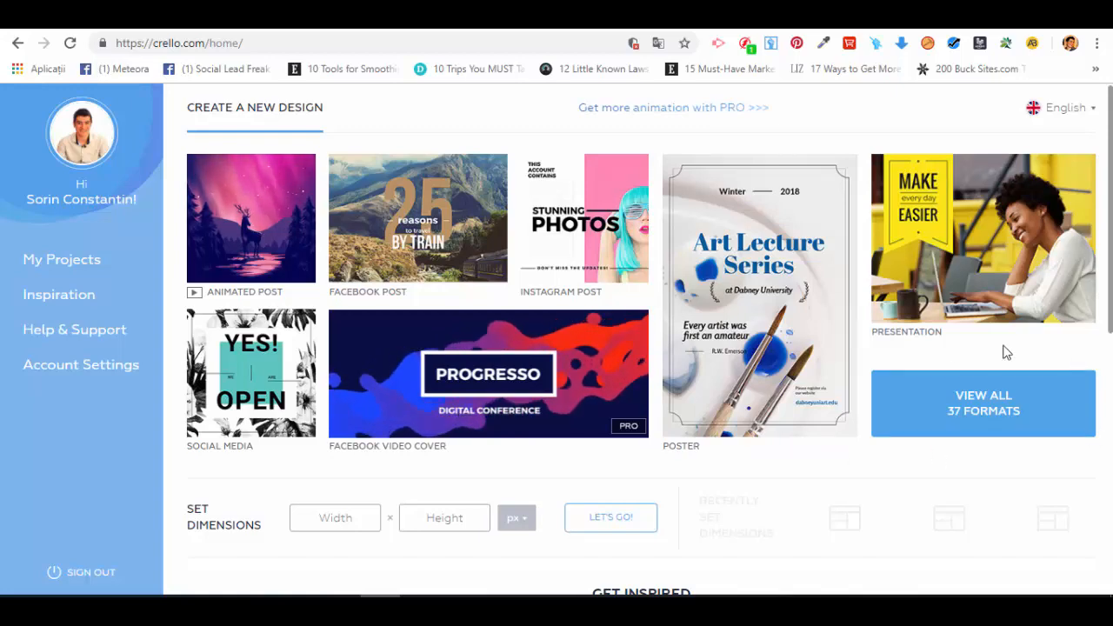
Browse all available design formats and create a new Instagram post design at 1080x1080 px
click(1016, 407)
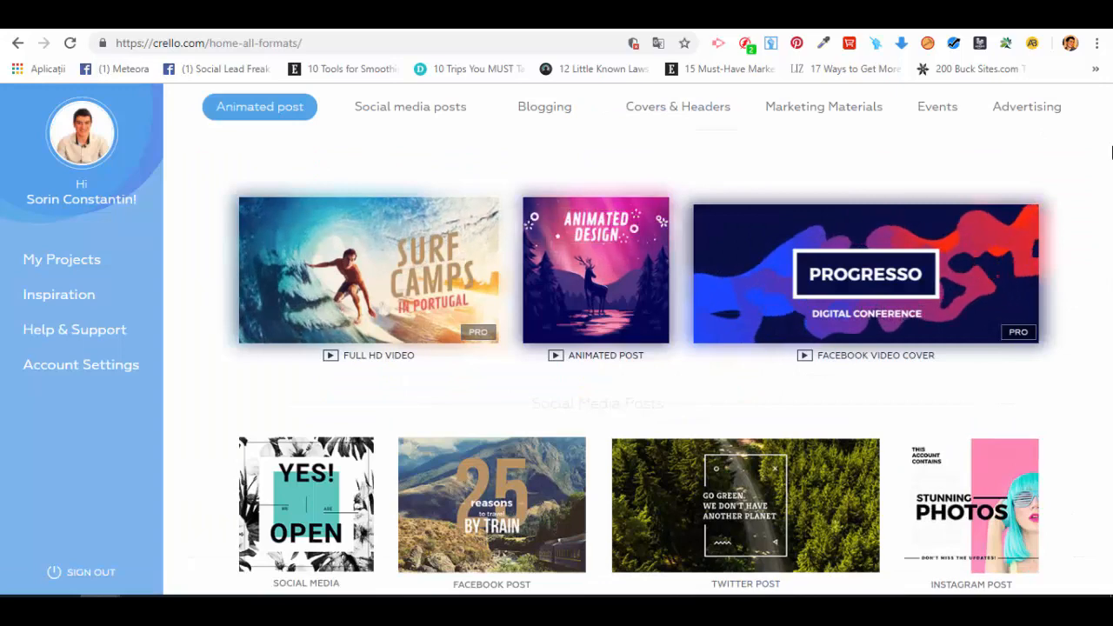
scroll(1099, 244, down, 1)
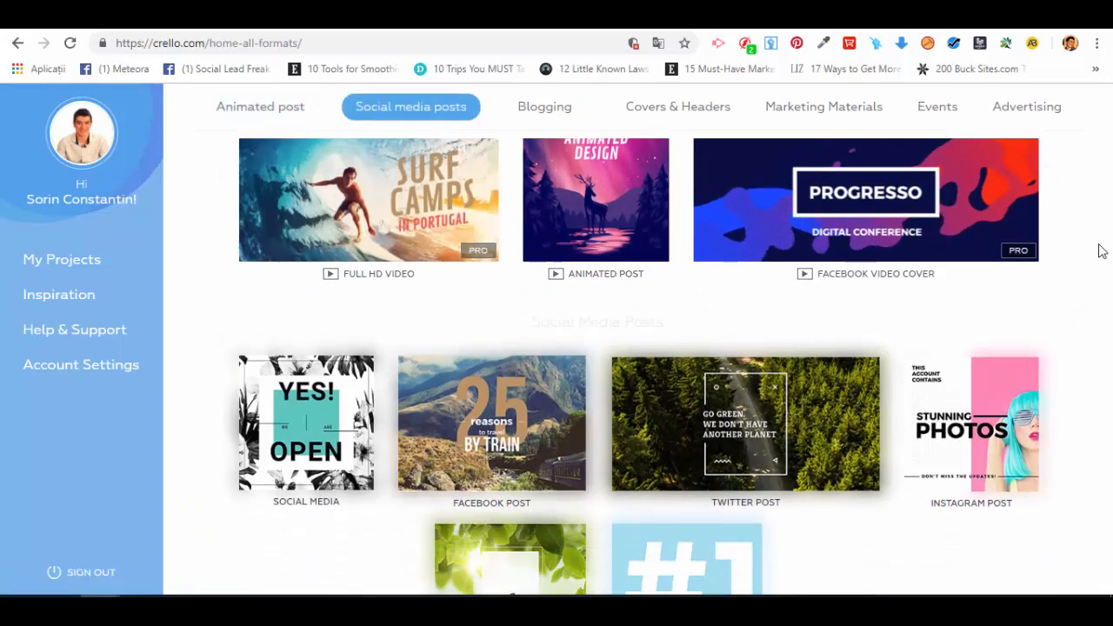
scroll(1061, 333, down, 10)
scroll(1048, 313, up, 4)
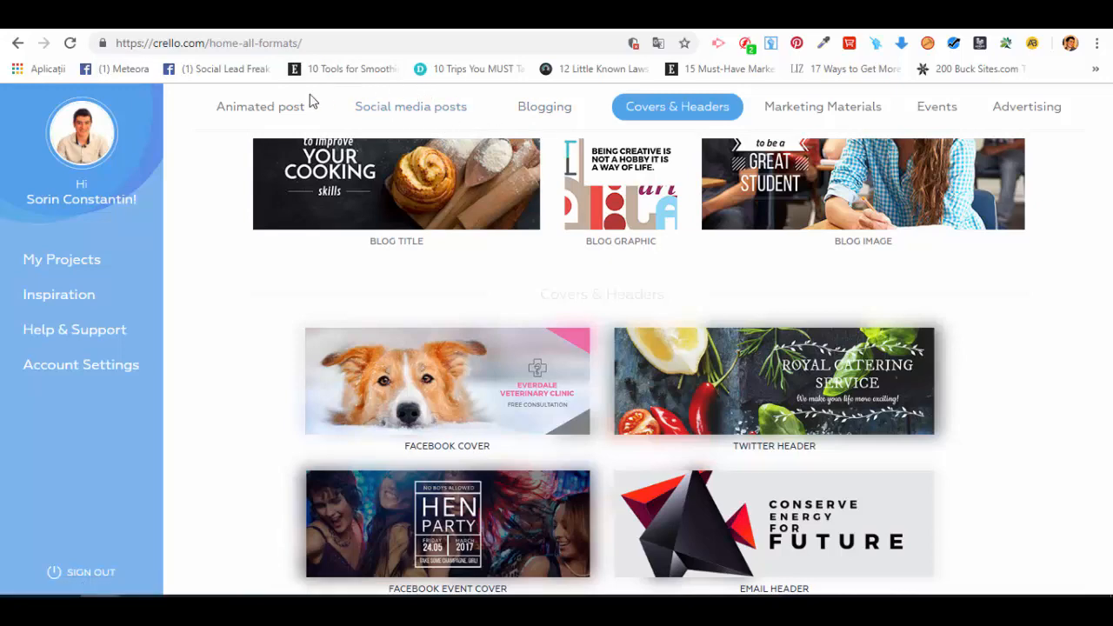
click(423, 116)
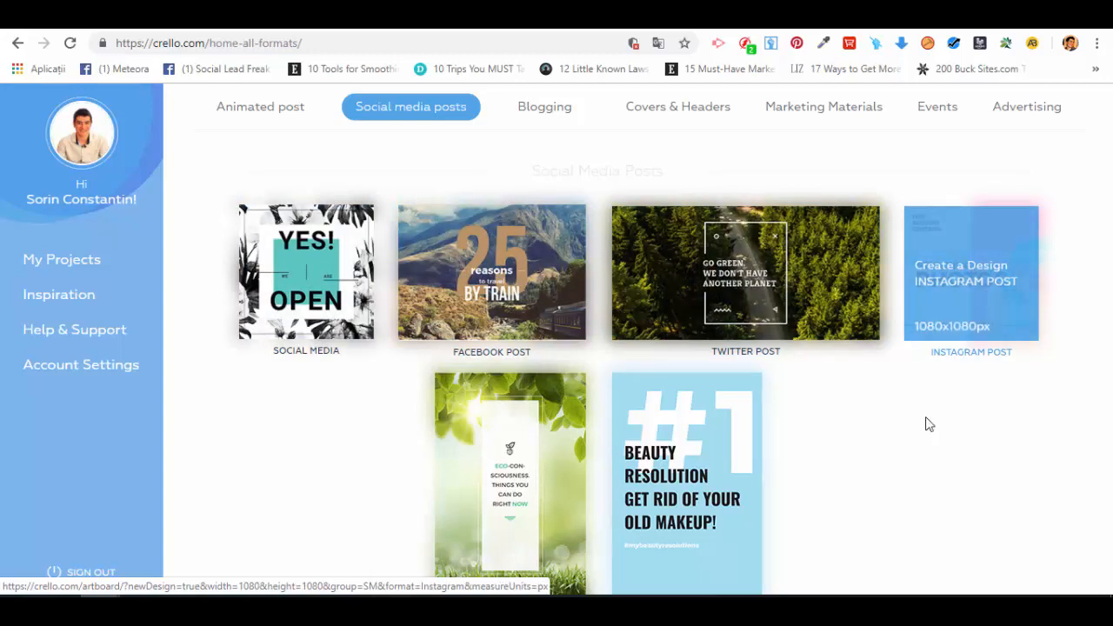
scroll(663, 472, down, 3)
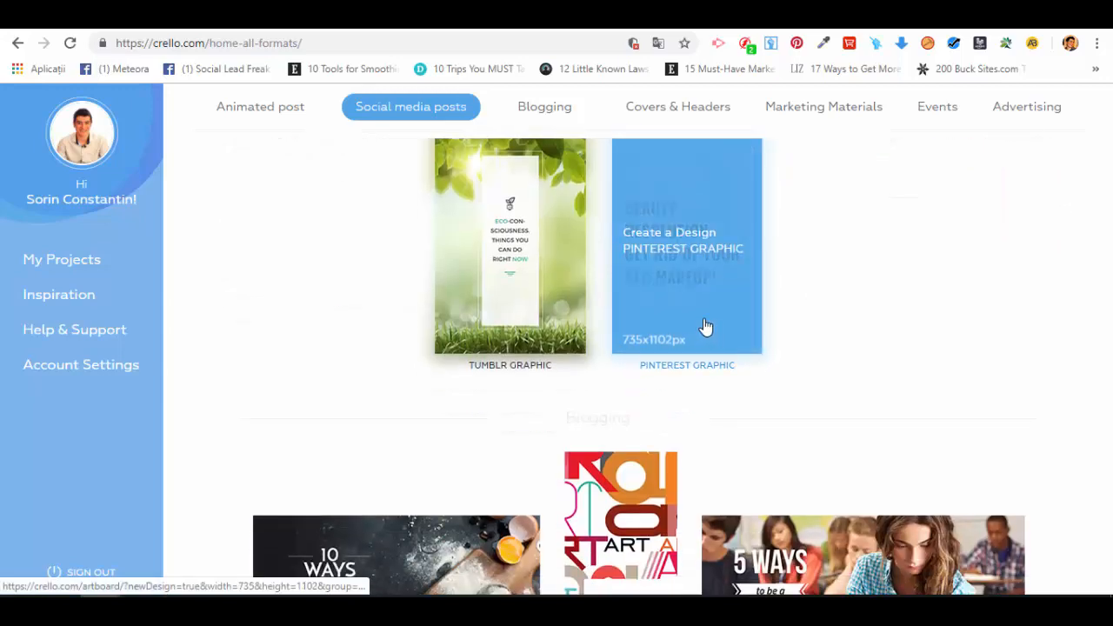
scroll(519, 273, up, 4)
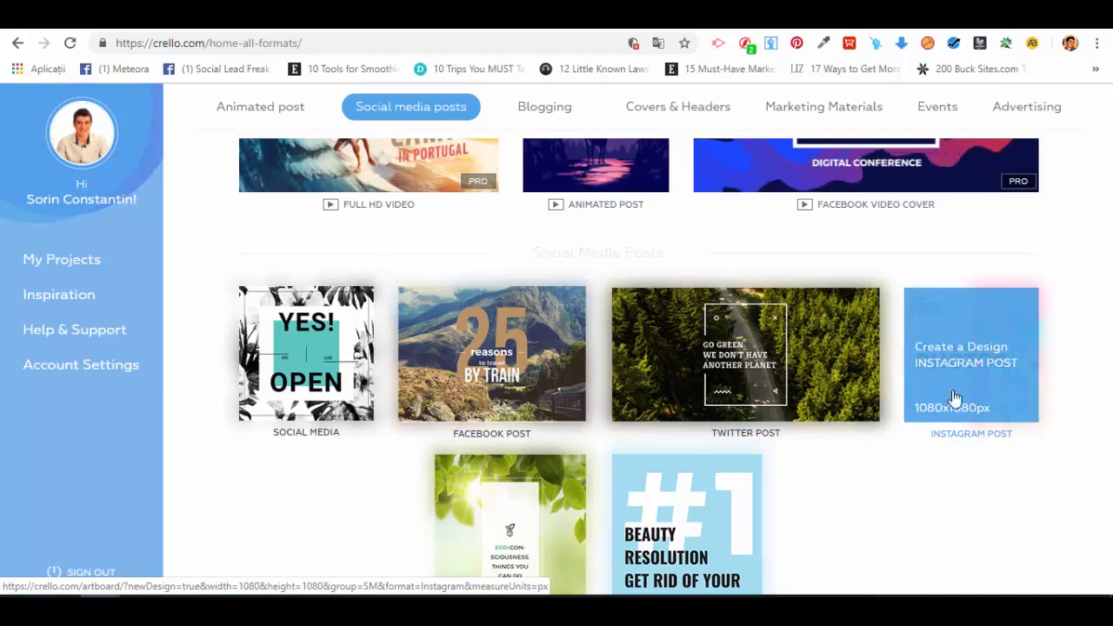
click(957, 333)
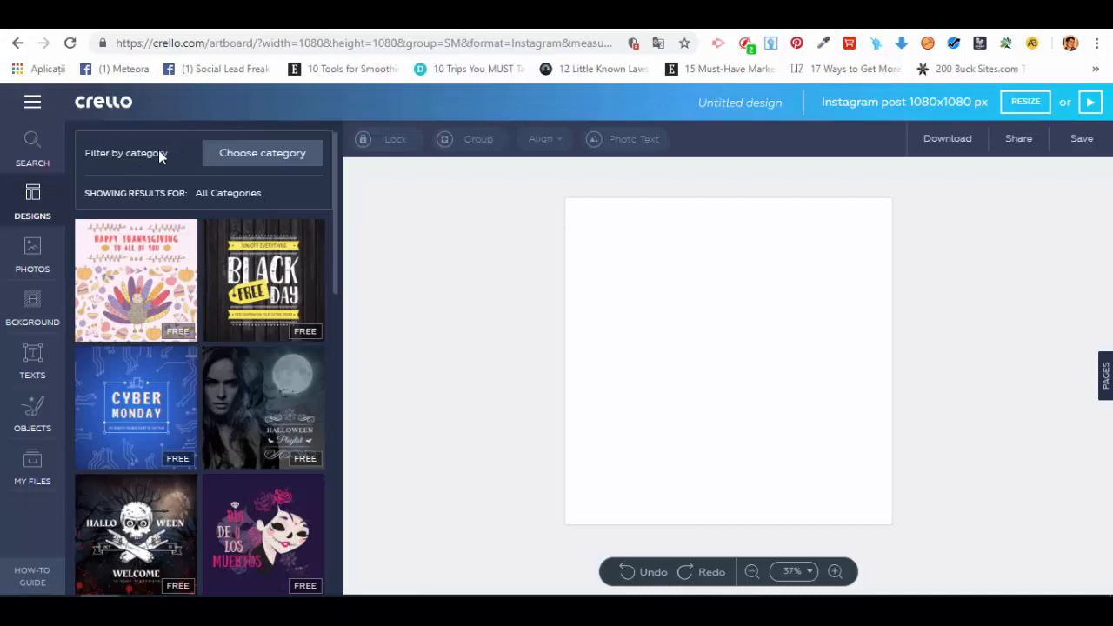
Filter the design templates by the Food & Drinks category and apply the Coffee Day template to the canvas
click(267, 158)
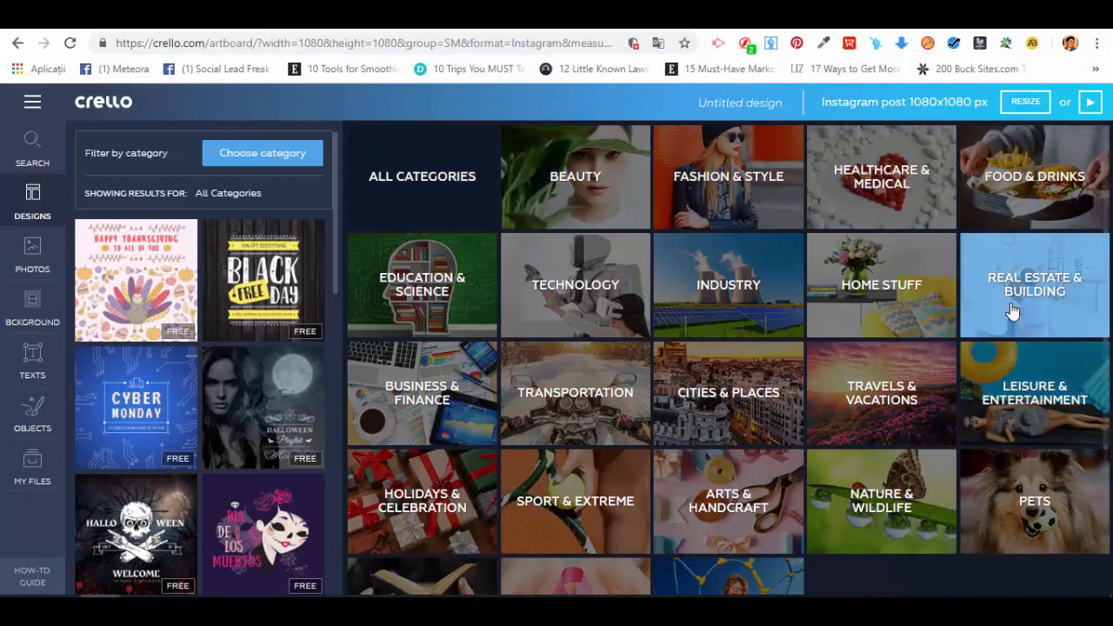
click(1025, 203)
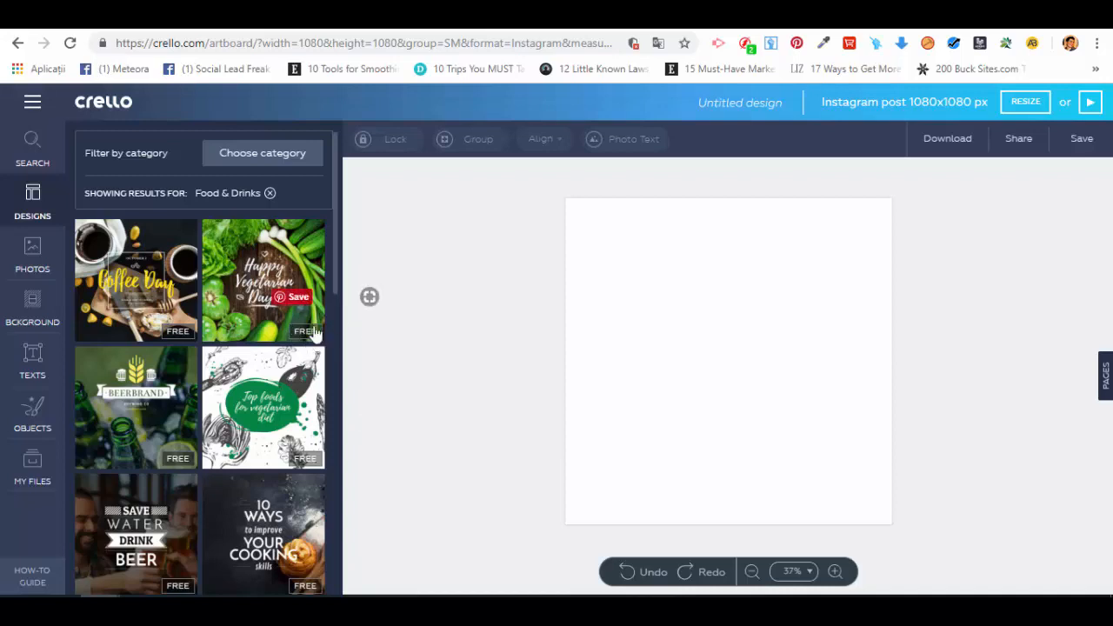
click(143, 271)
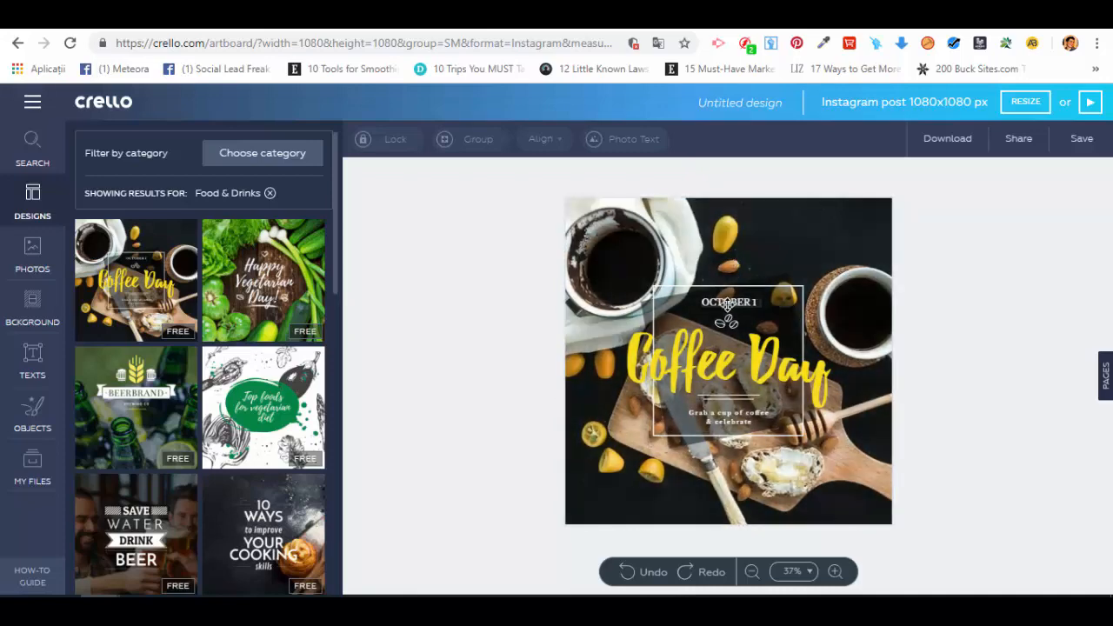
Select the whole Coffee Day heading and change its font to Arizonia, trying Bangers and Armata first
click(729, 303)
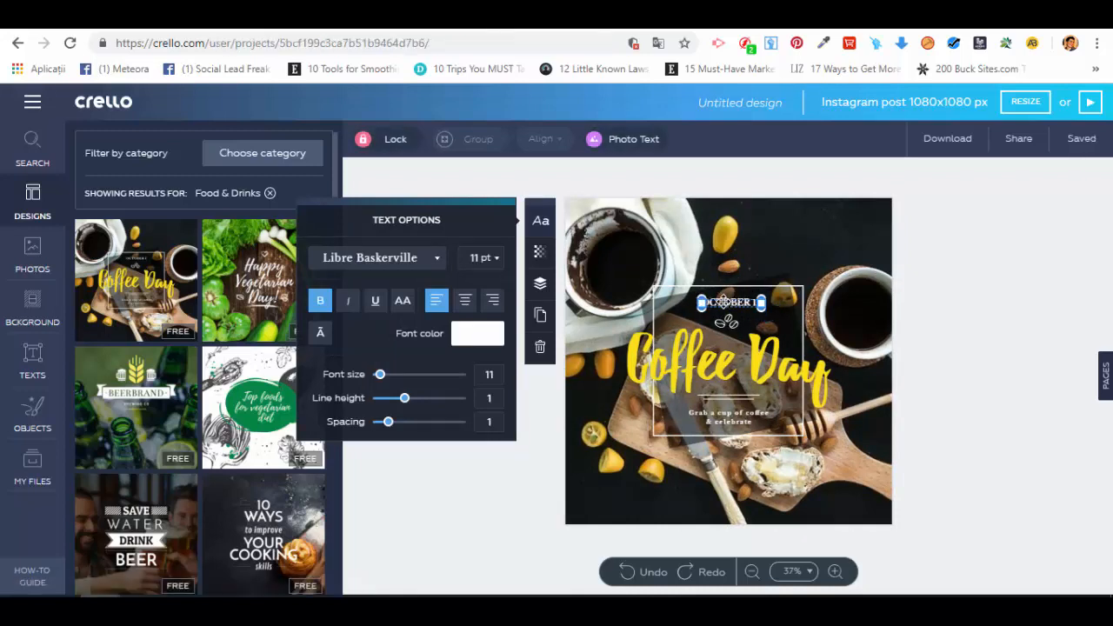
click(721, 302)
mouse_move(701, 305)
mouse_down()
mouse_move(696, 290)
mouse_move(701, 304)
mouse_up()
double_click(743, 358)
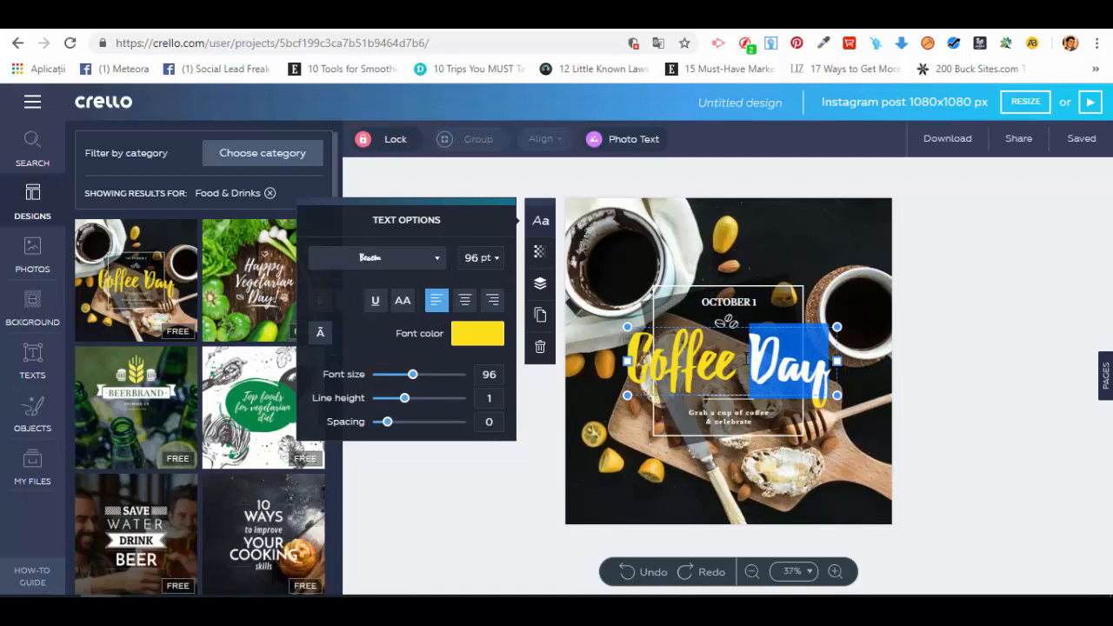
triple_click(745, 358)
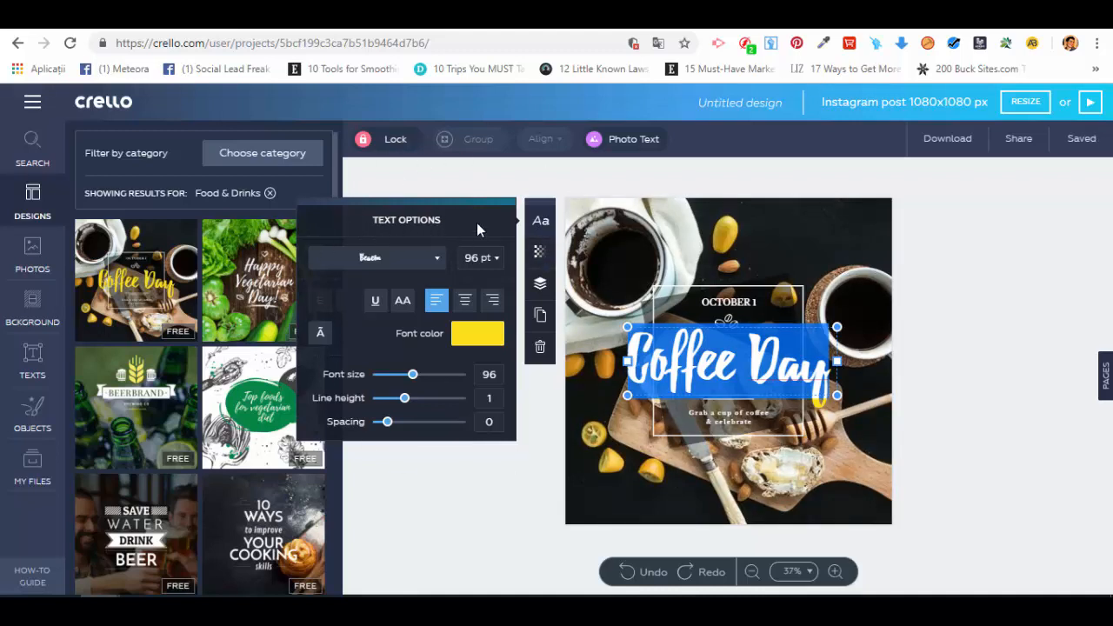
click(435, 260)
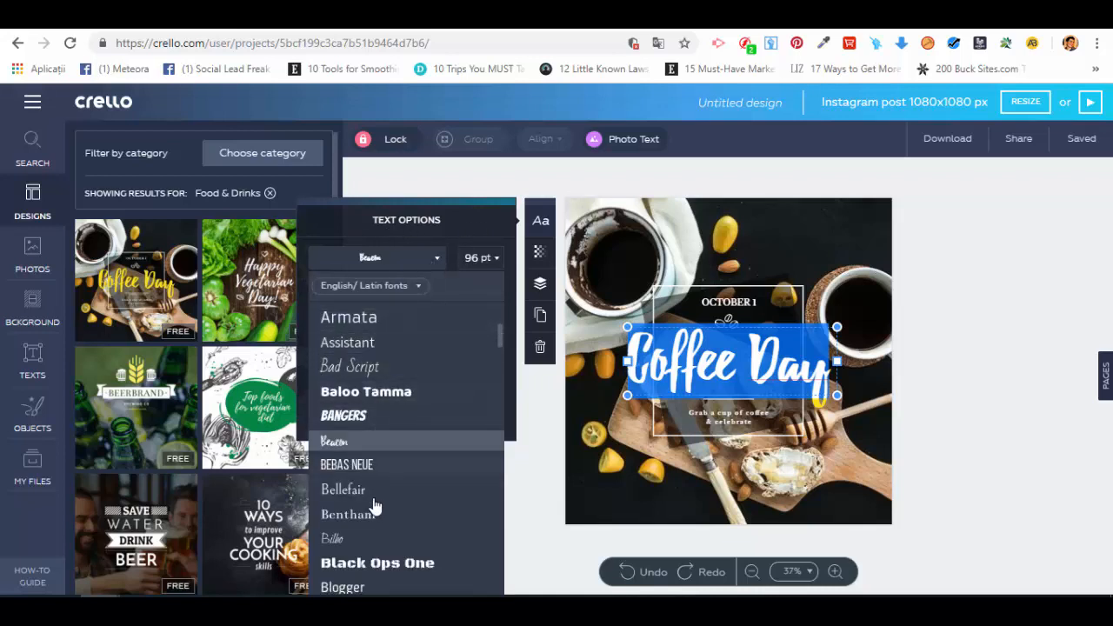
click(361, 416)
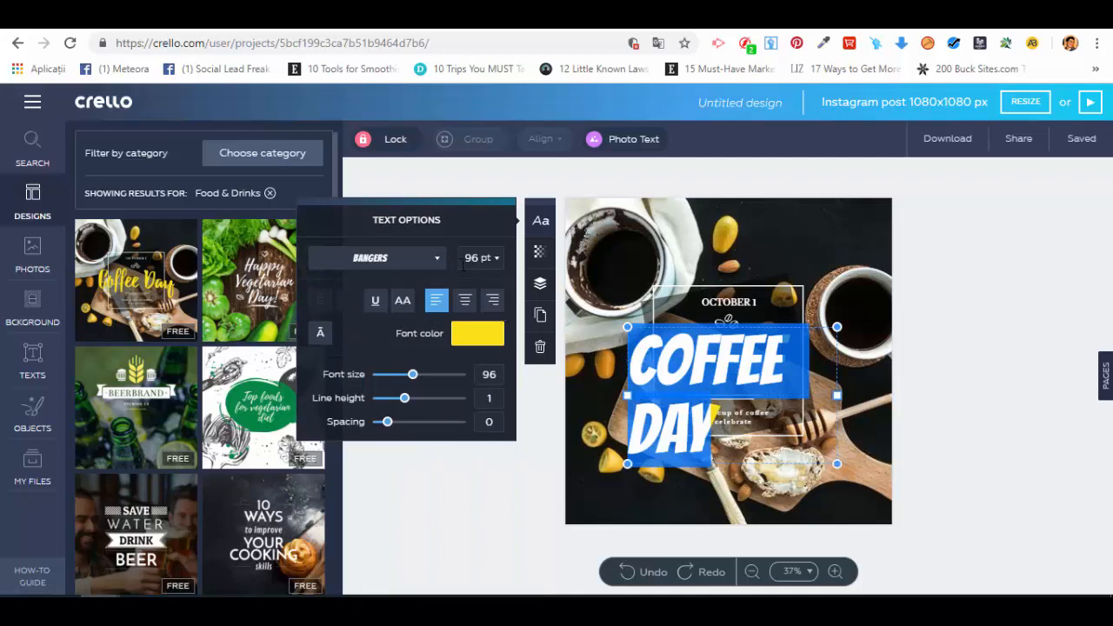
click(437, 259)
click(390, 350)
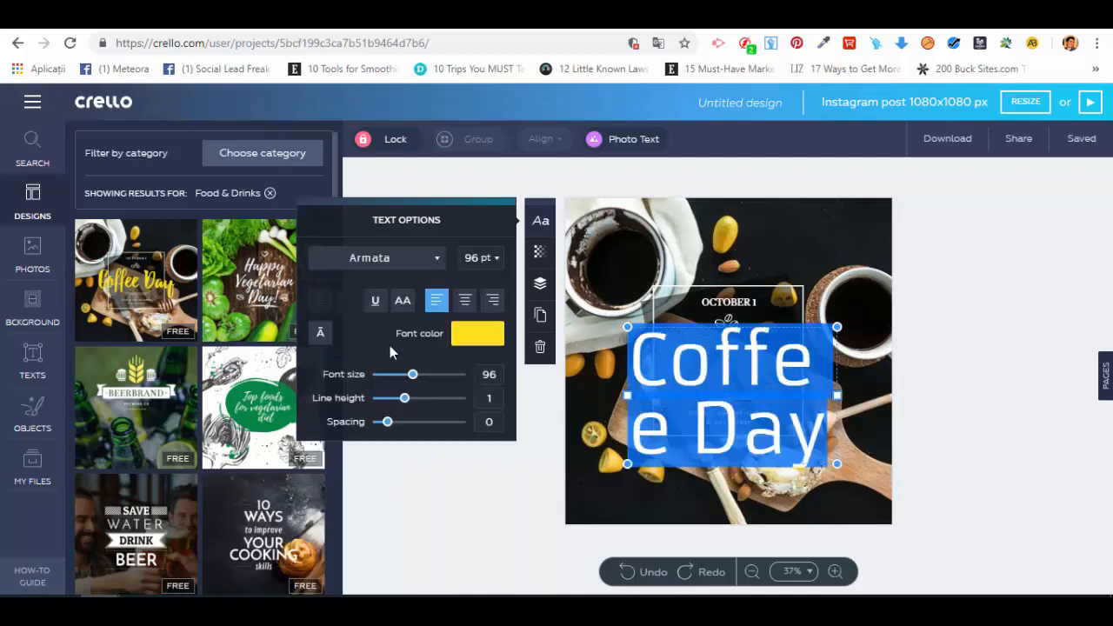
click(424, 258)
click(390, 391)
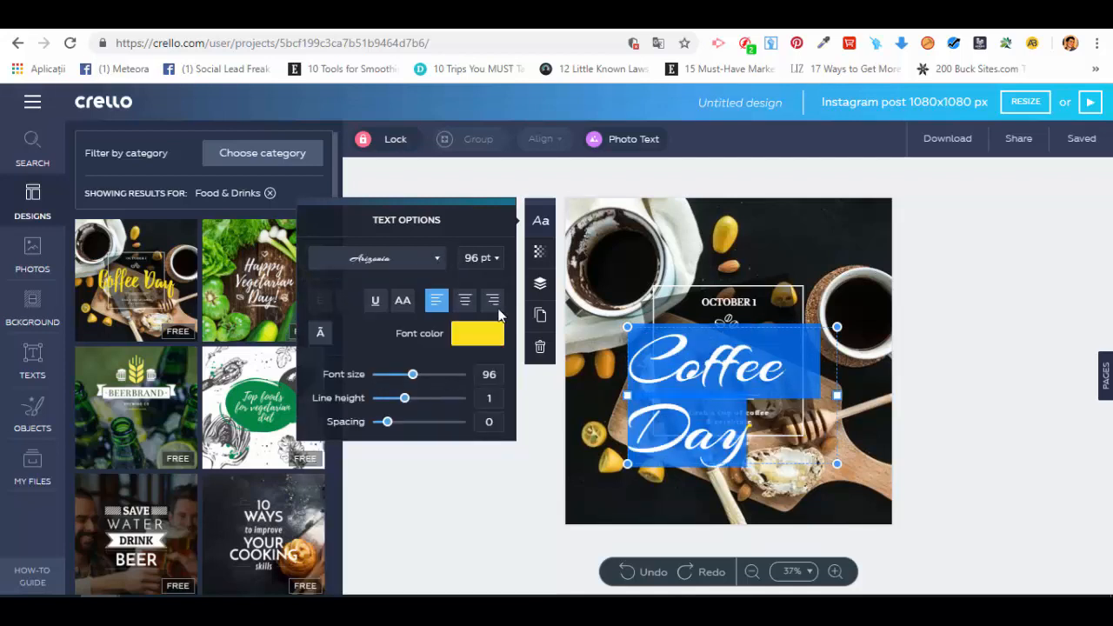
Colour the Coffee Day heading green and set its font size to 66 pt with a line height of 1.1
click(492, 258)
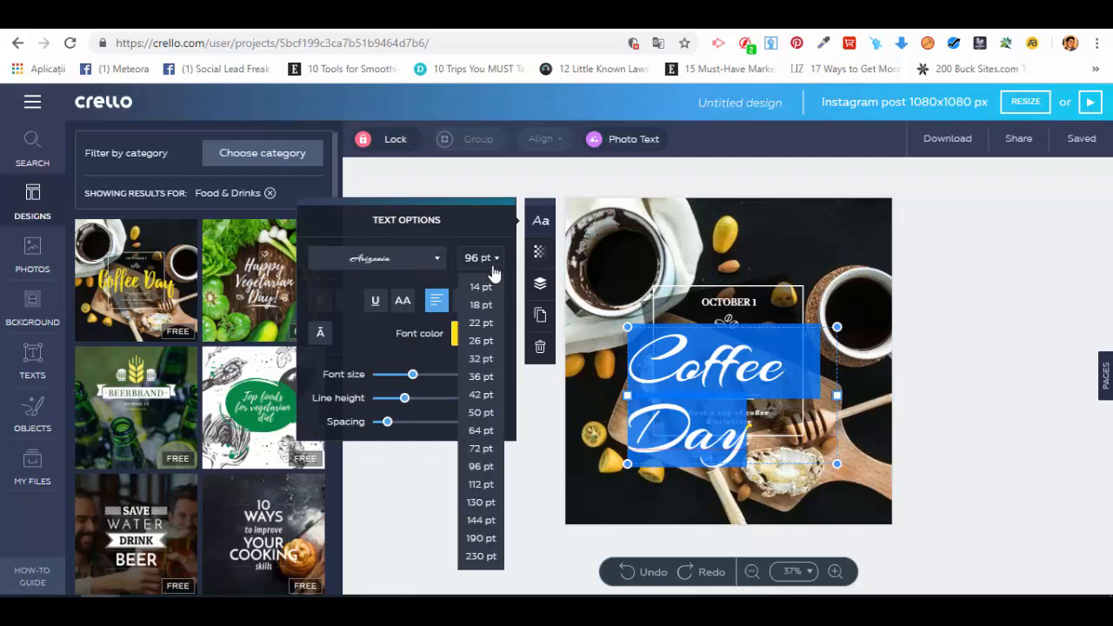
click(483, 449)
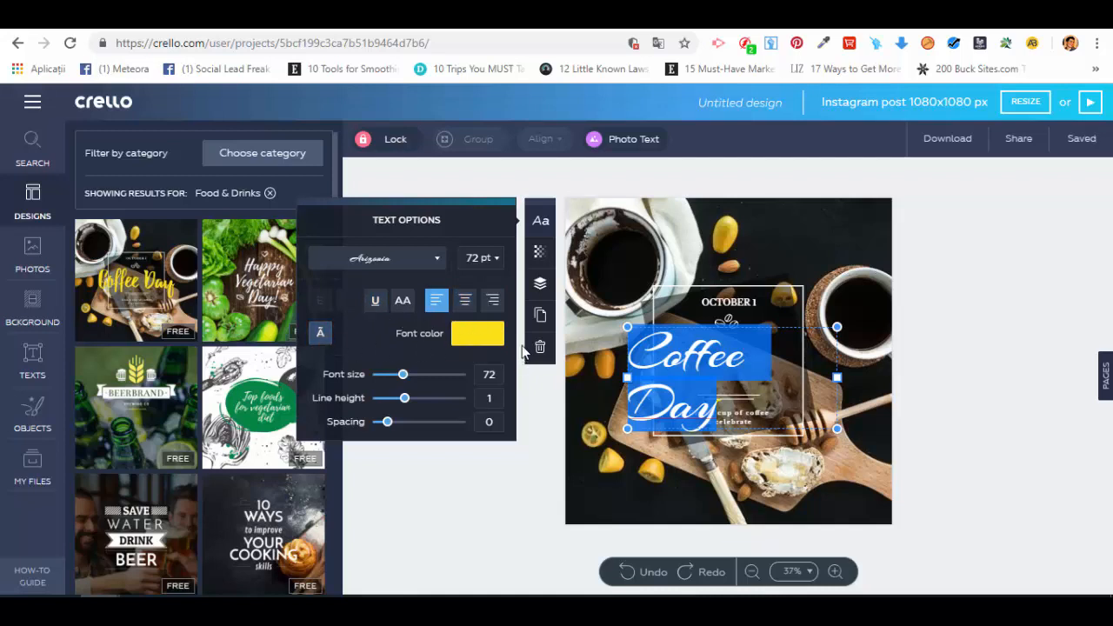
click(492, 340)
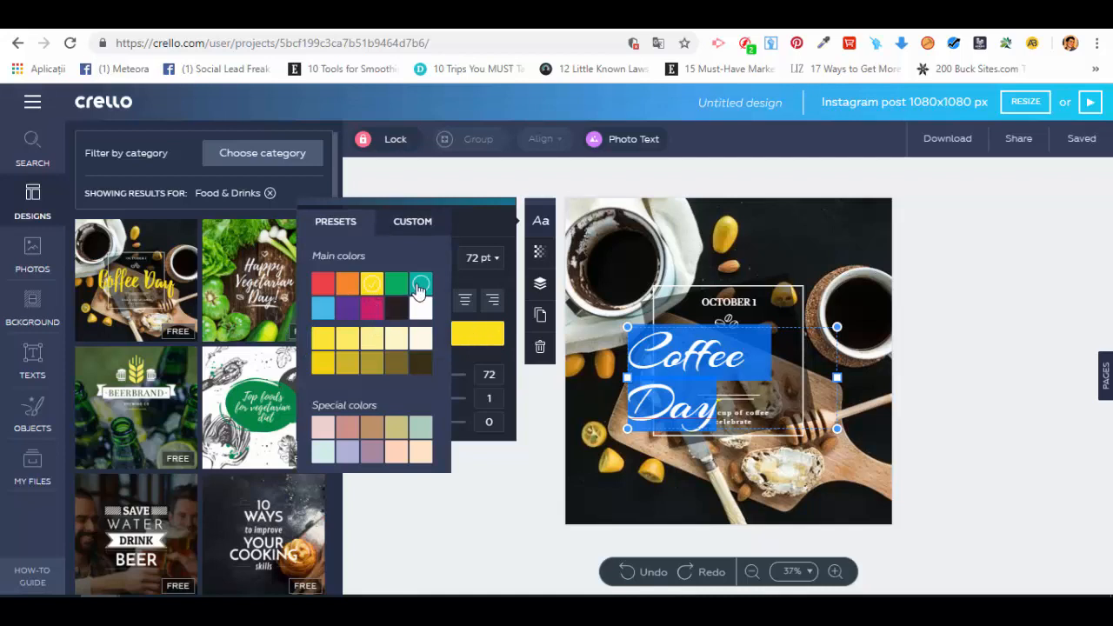
click(397, 285)
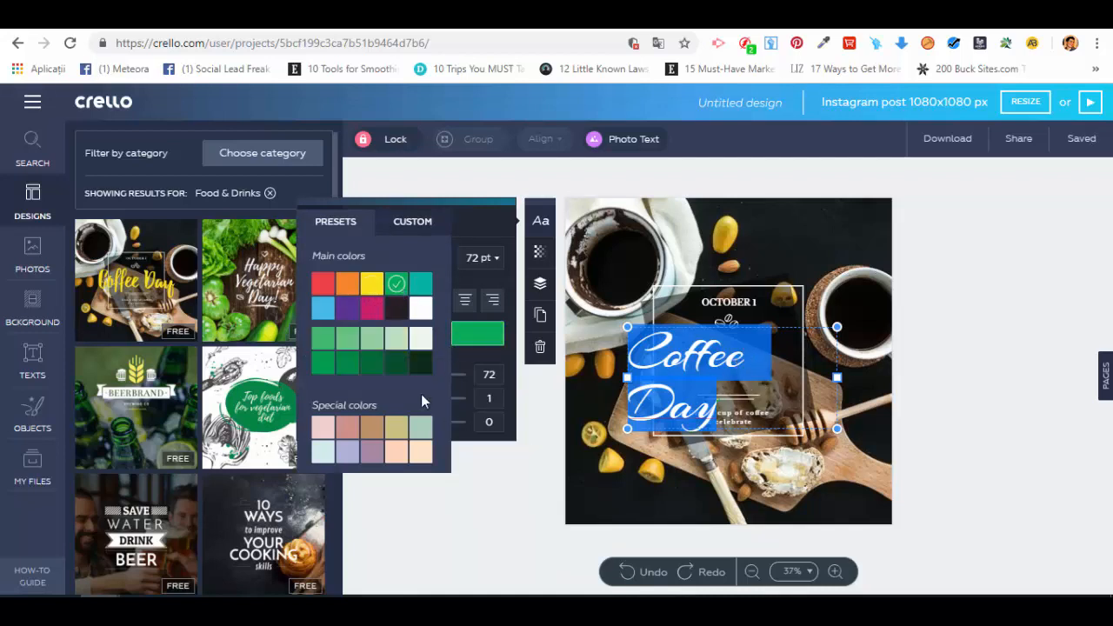
click(463, 361)
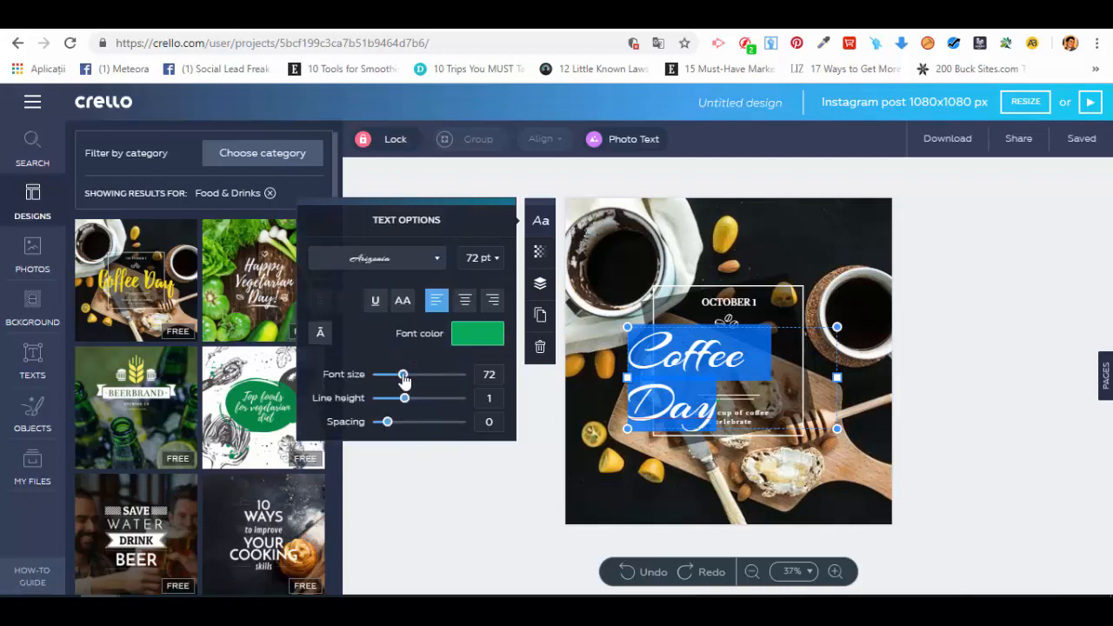
drag(403, 376, 389, 425)
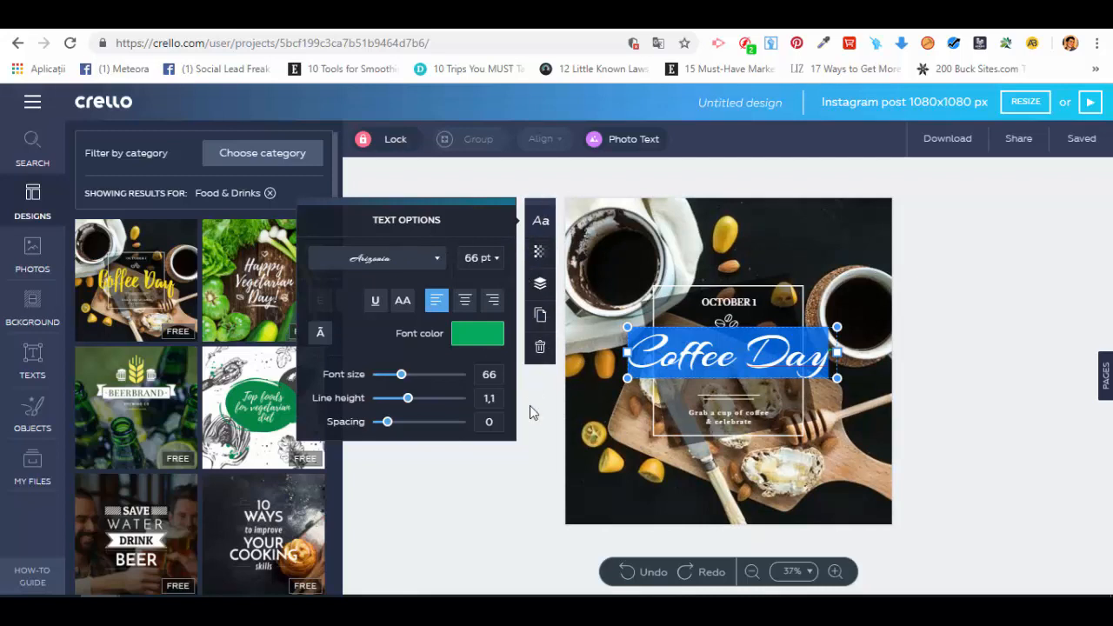
Examine the transparency and layering options of the Coffee Day heading
click(540, 254)
mouse_move(467, 290)
mouse_down()
mouse_move(417, 290)
mouse_move(466, 289)
mouse_up()
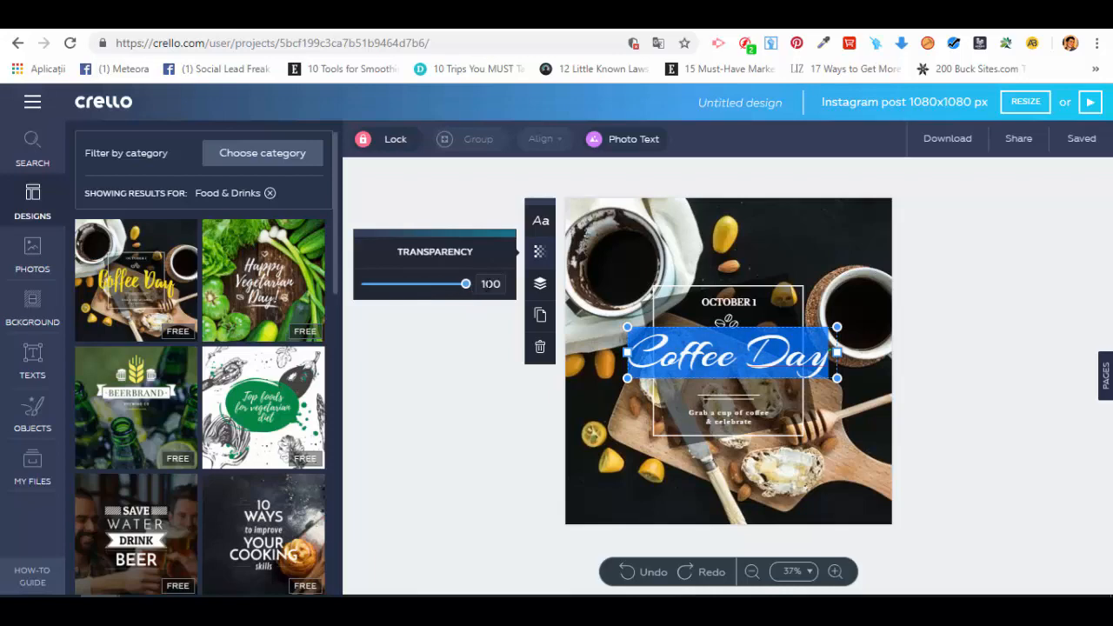
click(544, 287)
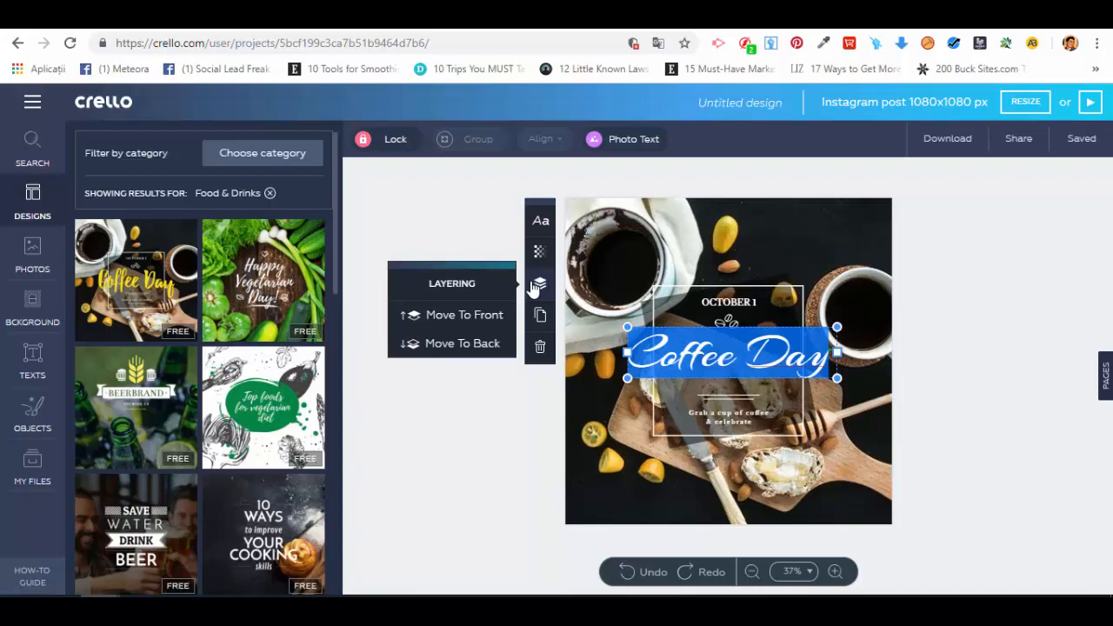
Try a duplicate of the Coffee Day heading near the bottom of the design and delete it again
click(540, 320)
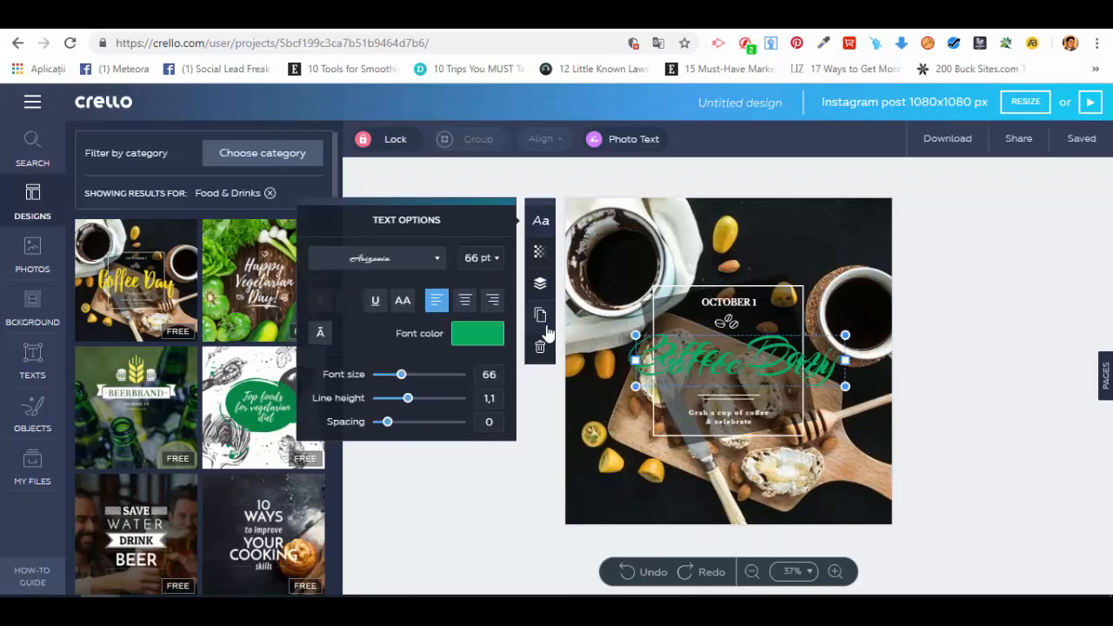
drag(709, 339, 696, 466)
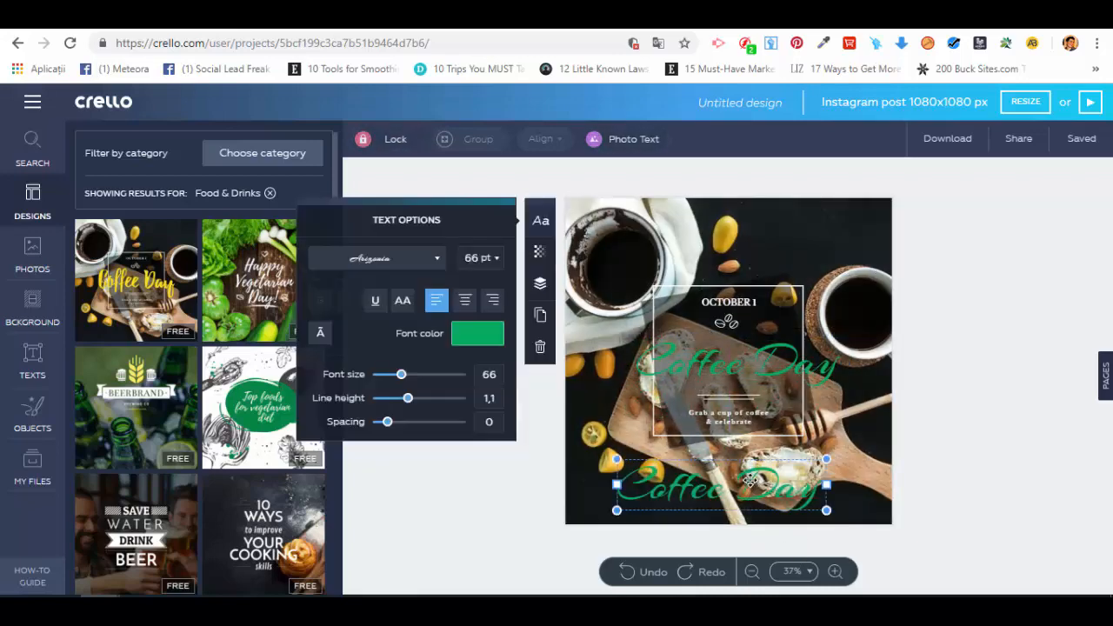
click(540, 347)
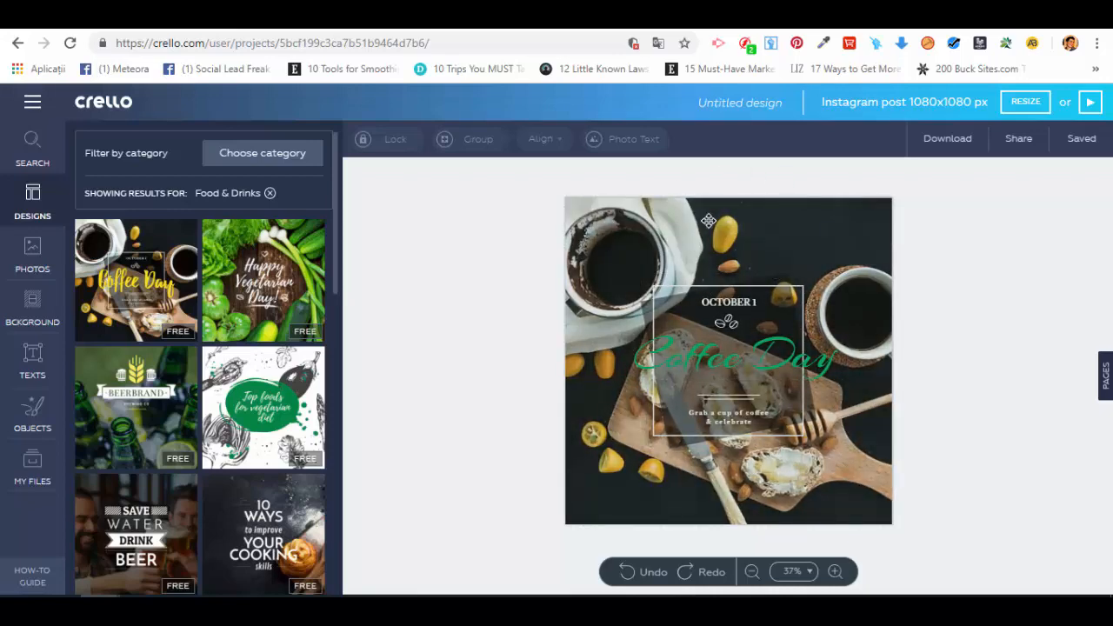
Apply the Drama effect to the background photo, comparing it with Grayscale, and show its advanced adjustments
click(709, 222)
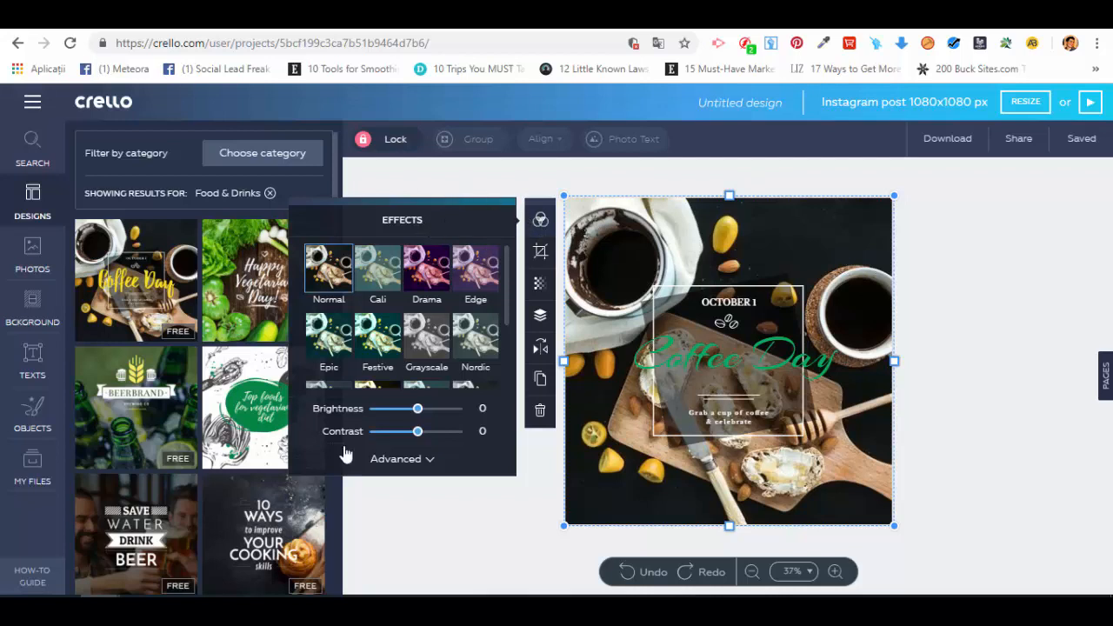
click(426, 273)
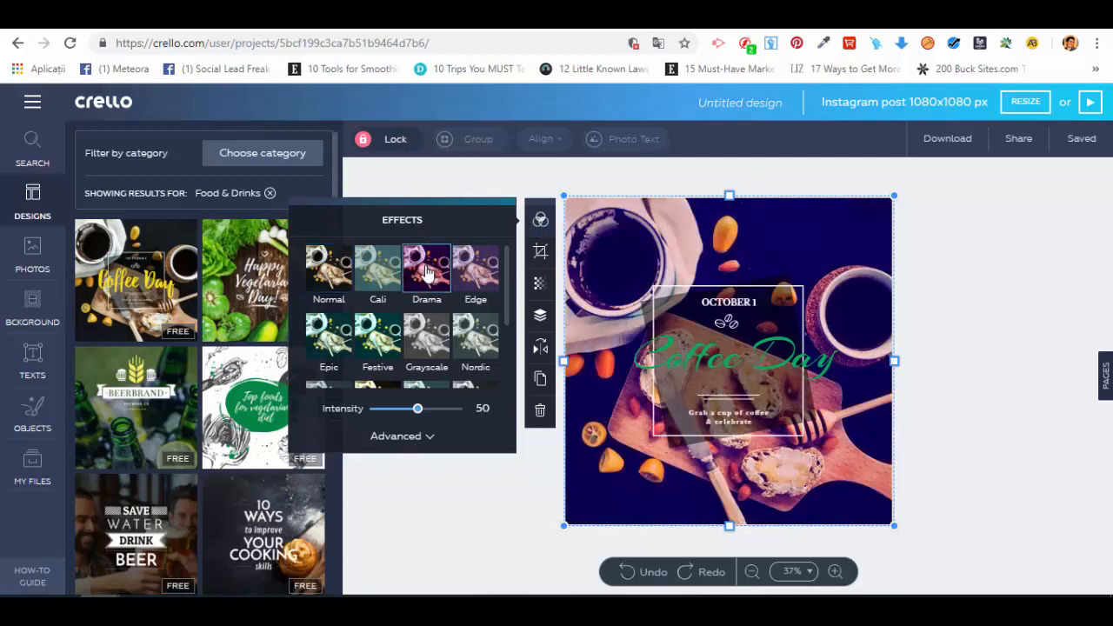
click(420, 339)
click(425, 265)
click(402, 437)
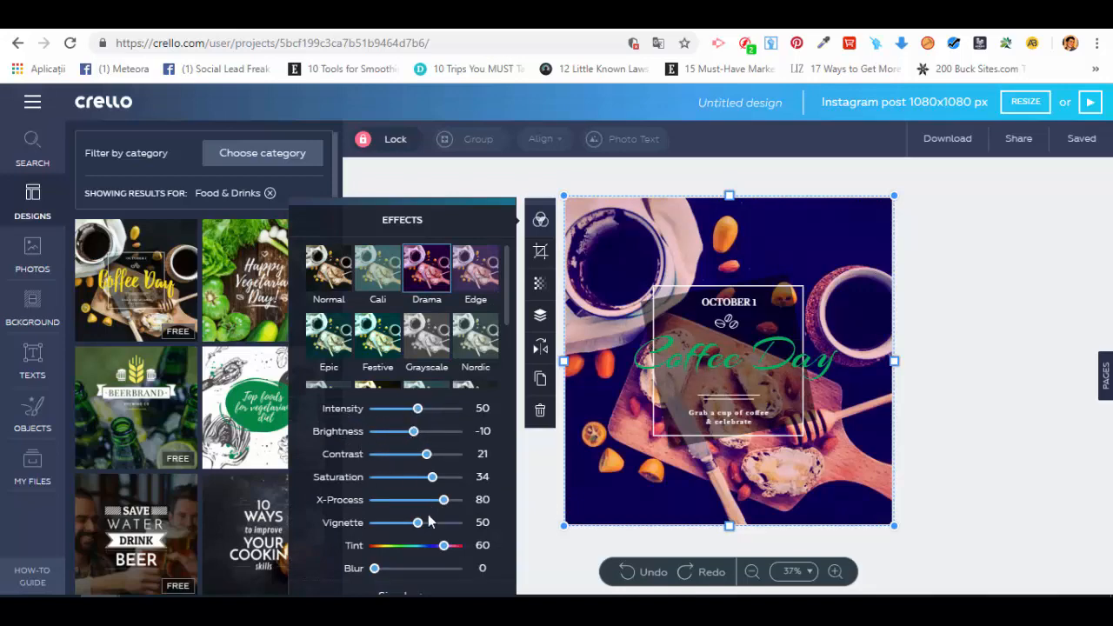
Open the background photo for cropping, cancel the crop and deselect the photo
click(540, 250)
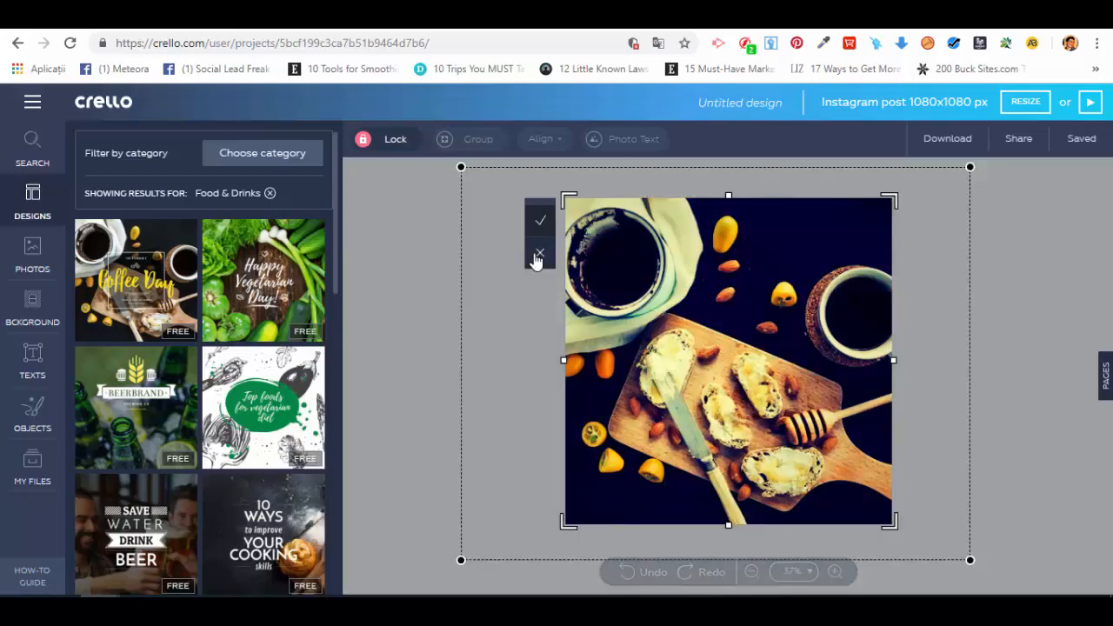
click(539, 255)
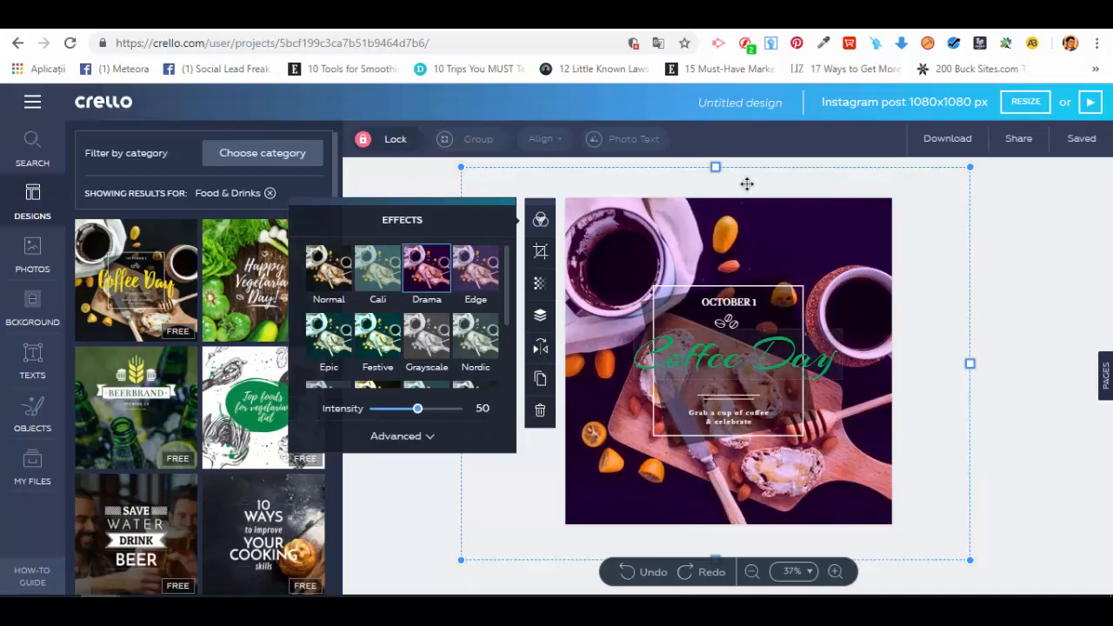
click(1036, 258)
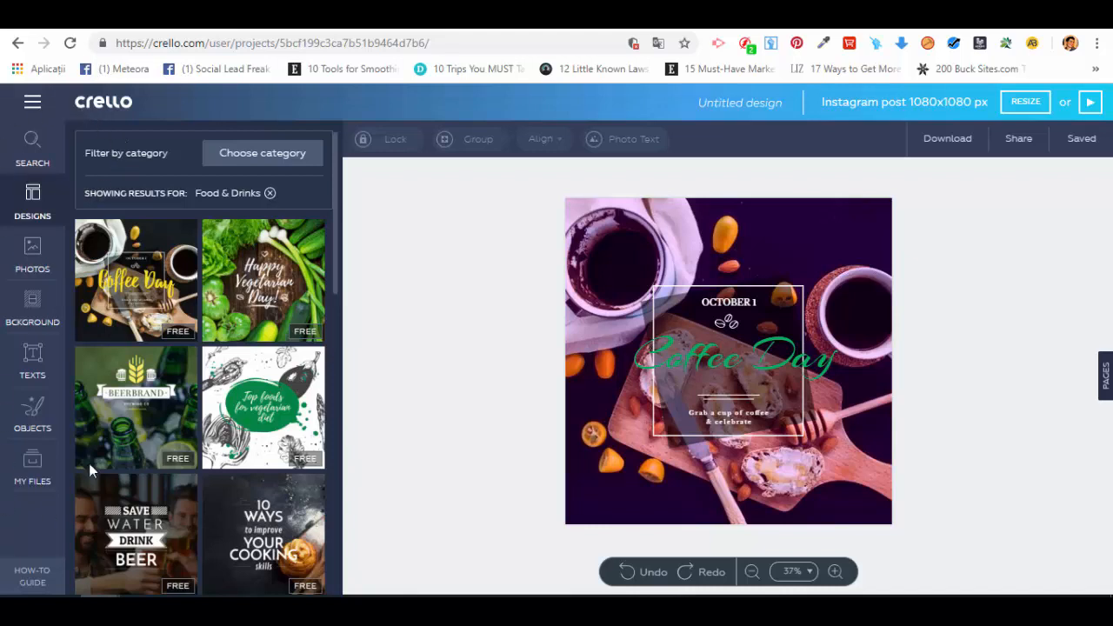
Try the Bakery text badge in the upper-right area of the design and remove it again
click(33, 367)
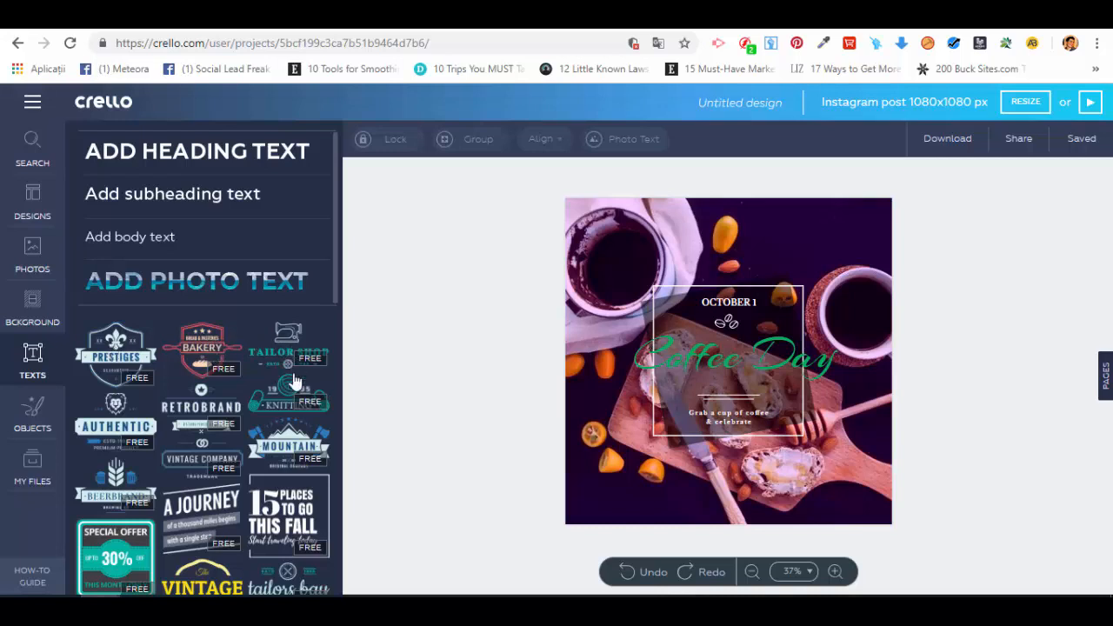
click(207, 348)
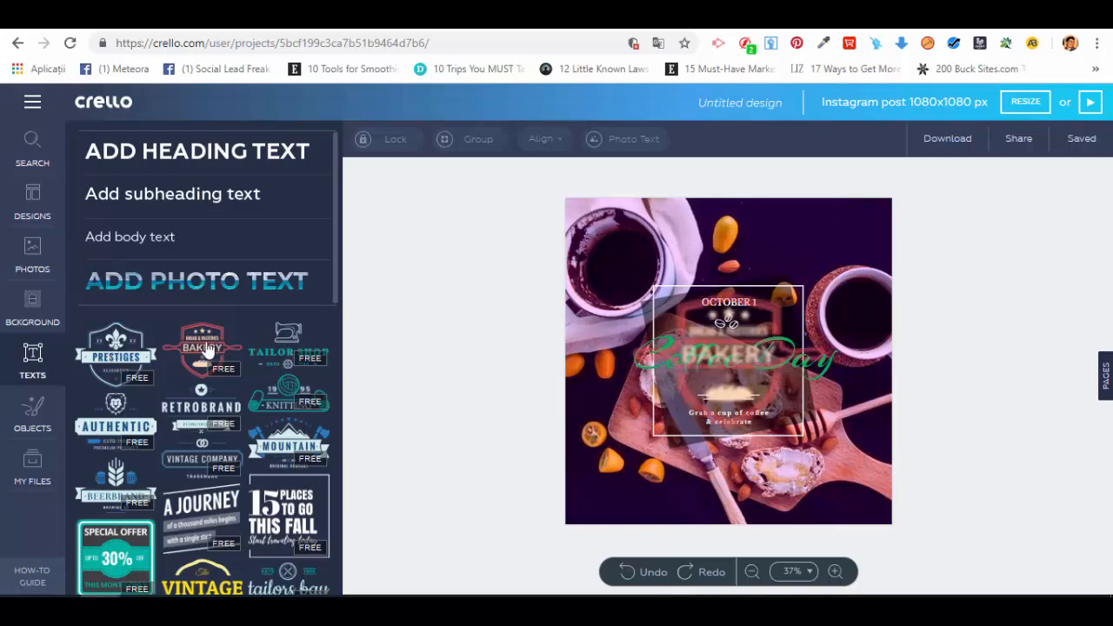
click(756, 325)
drag(746, 301, 825, 218)
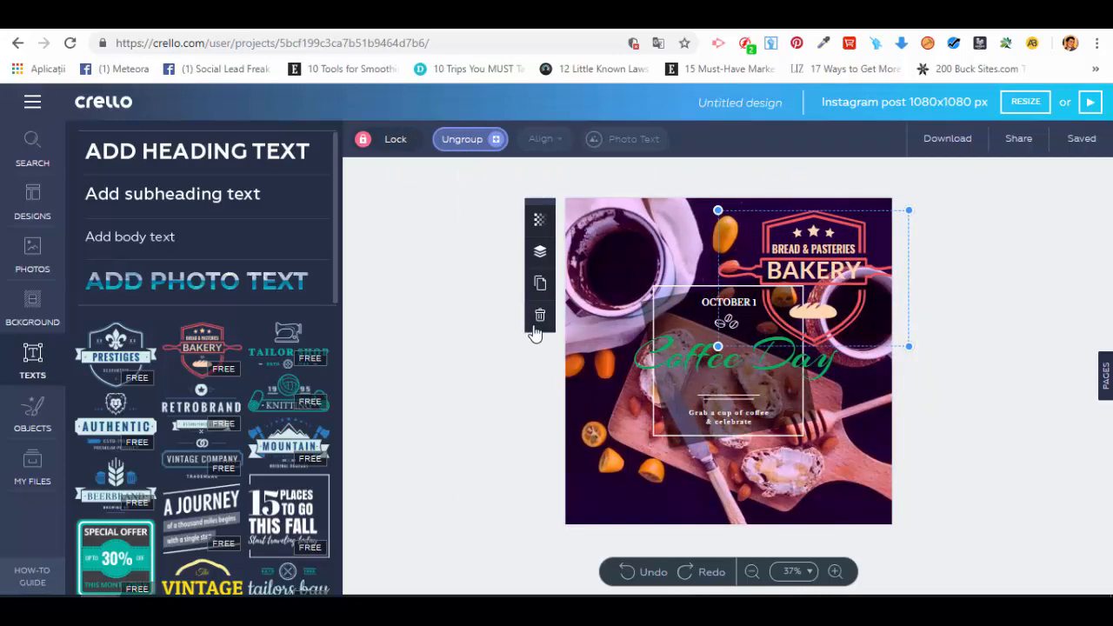
click(539, 315)
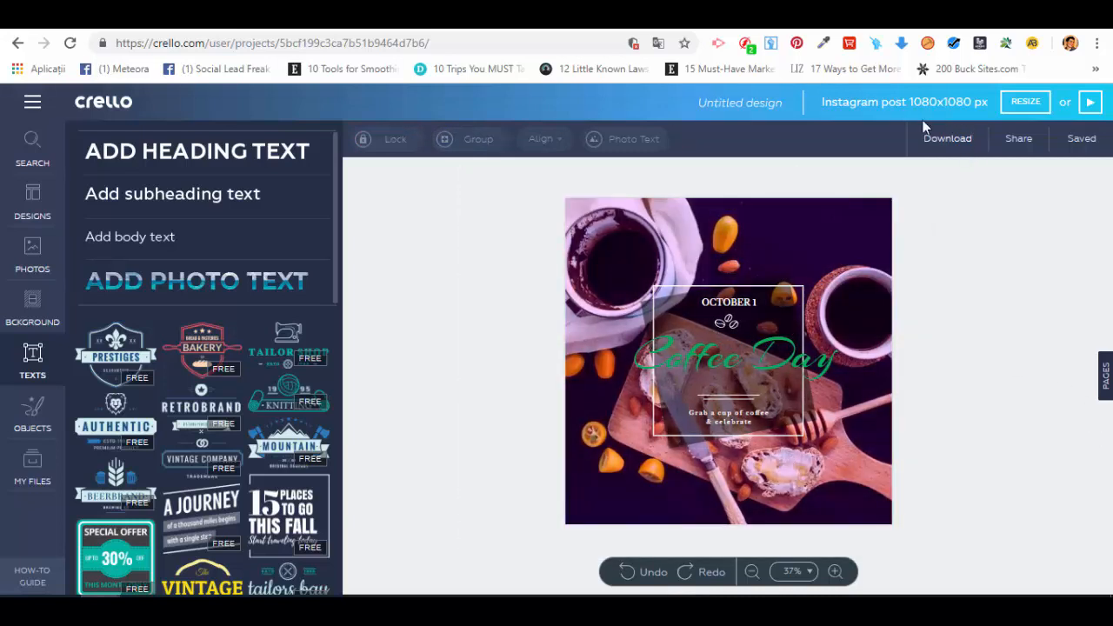
Download the finished design as a PNG Transparent file
click(959, 147)
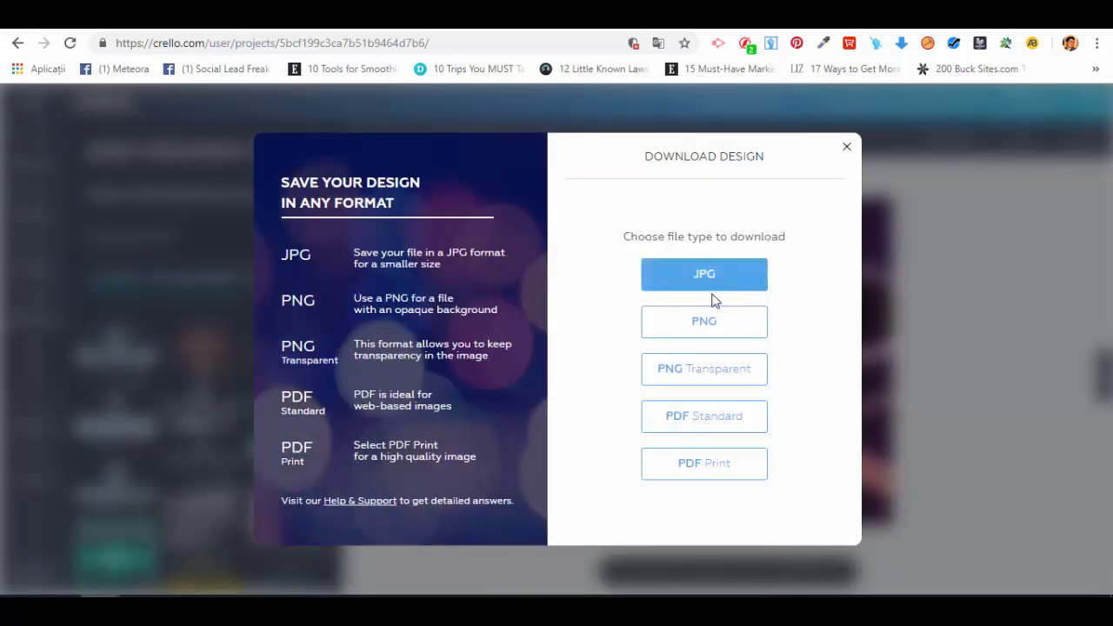
click(720, 382)
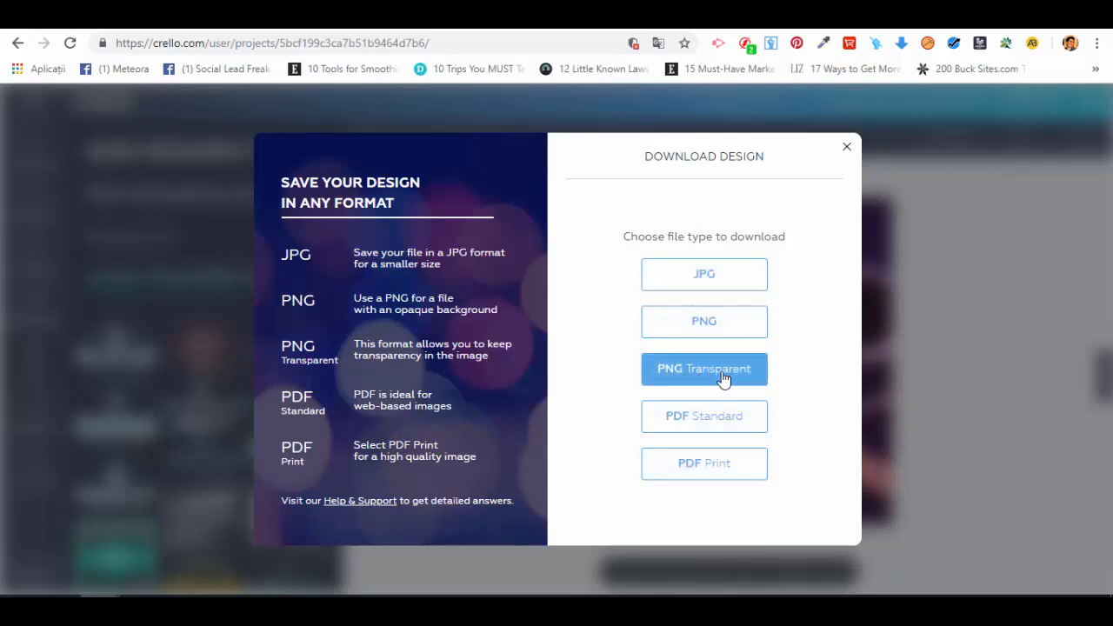